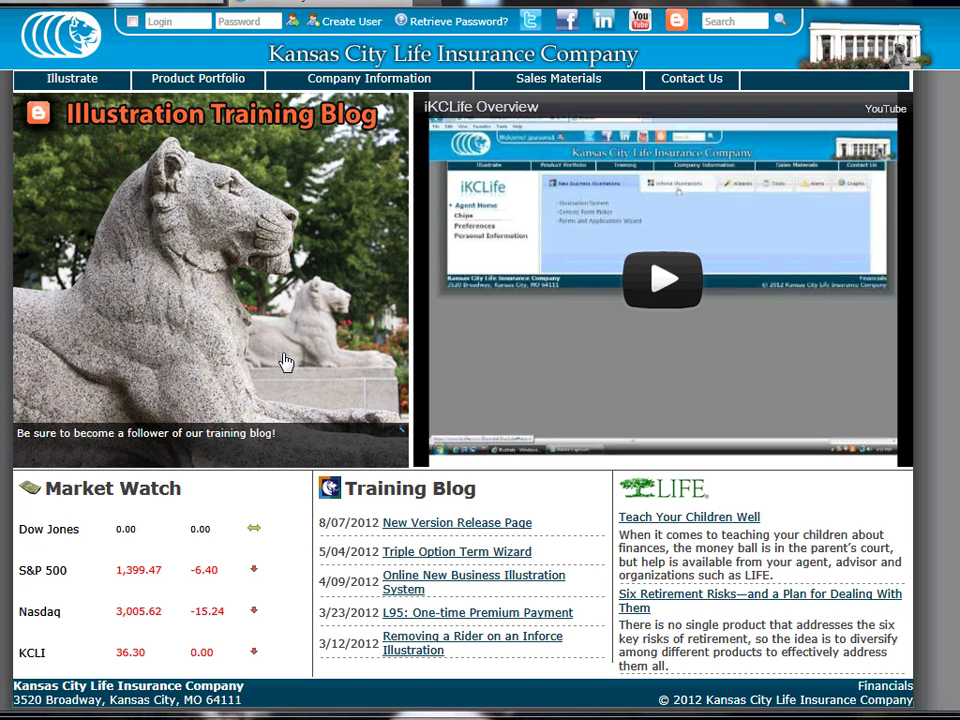
# Enter the agent's login ID and password in the portal sign-in fields
pyautogui.click(189, 22)
pyautogui.write('kaf2498')
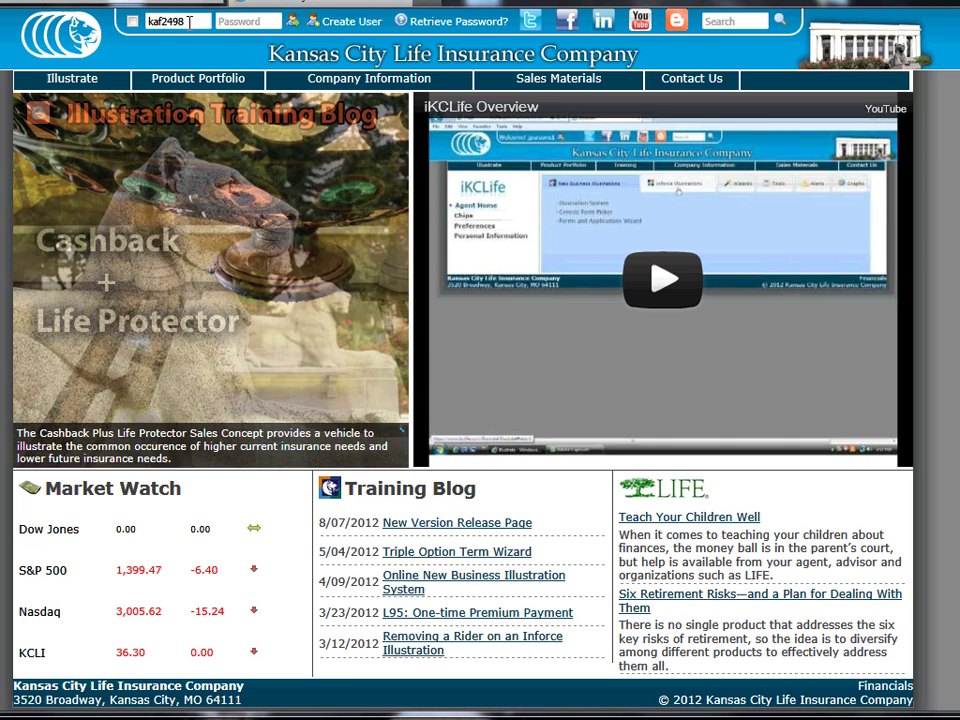
pyautogui.press('Tab')
pyautogui.write('•••••')
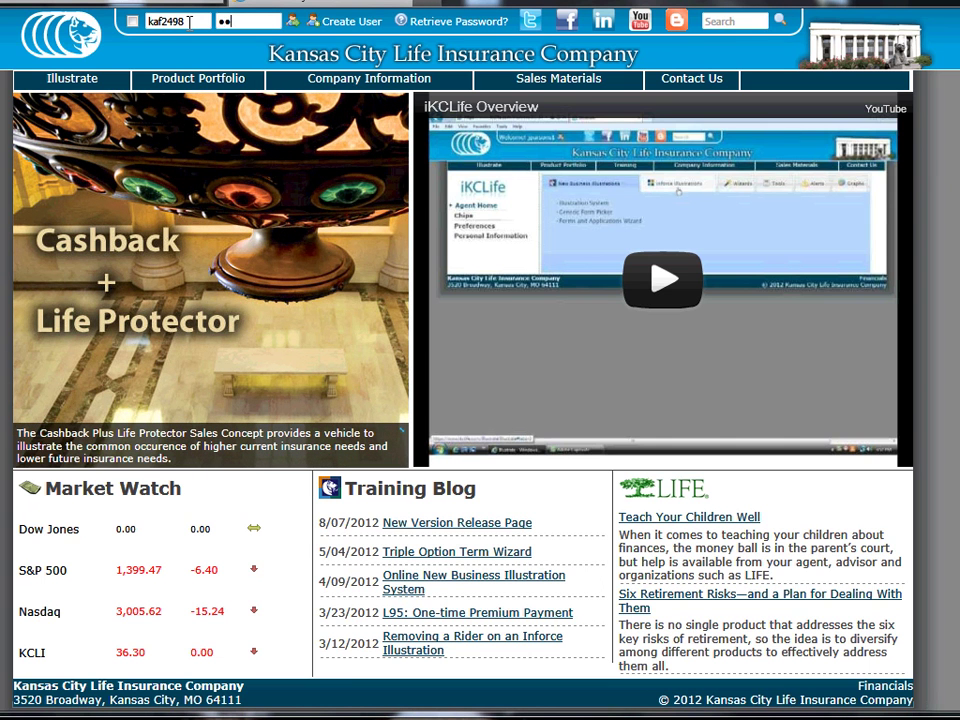
pyautogui.write('•••••')
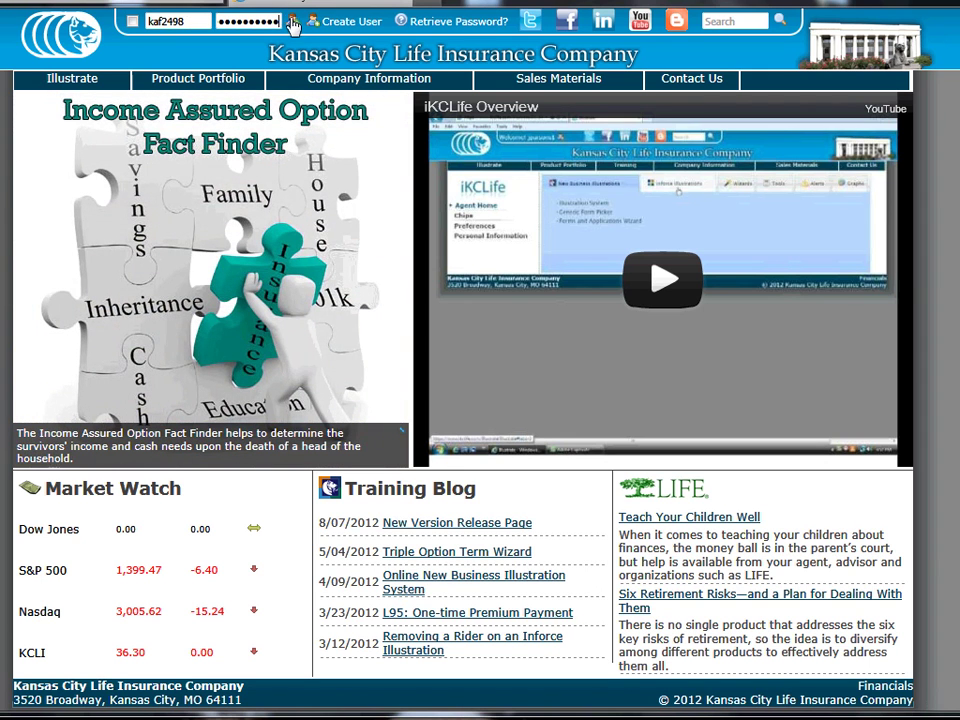
# Sign in to the agent portal and open the Term Quoter form from the Illustrate menu
pyautogui.click(294, 21)
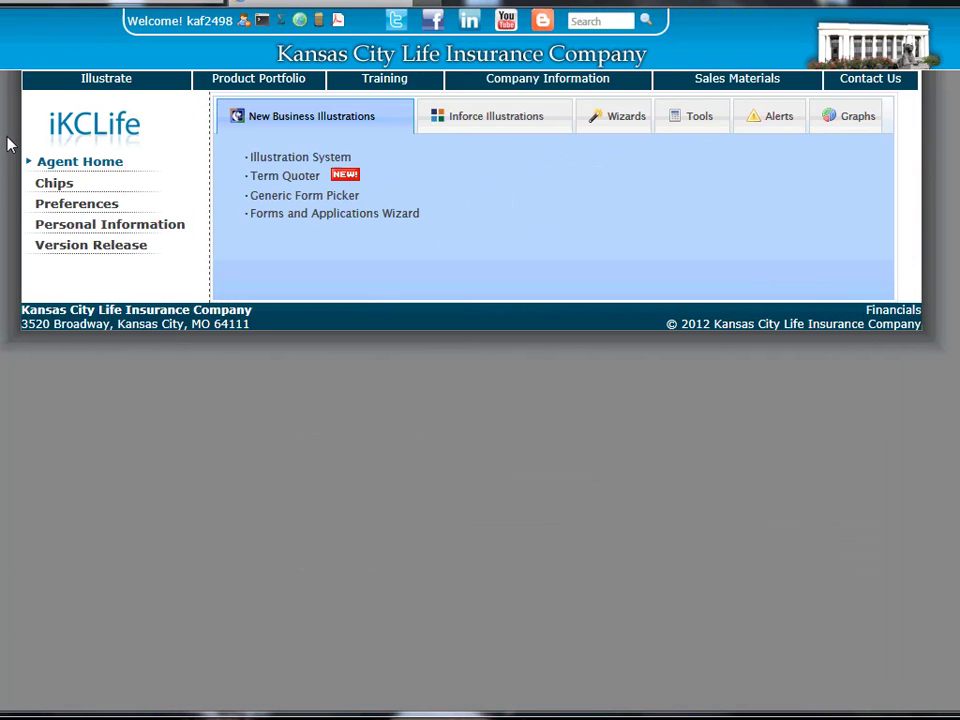
pyautogui.moveTo(104, 88)
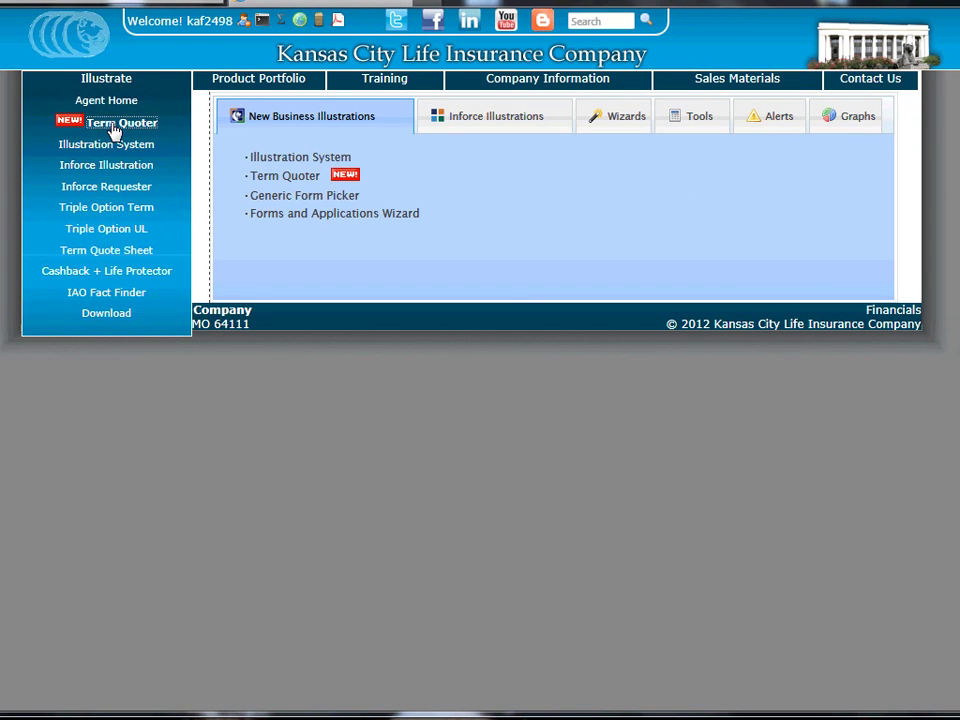
pyautogui.click(115, 130)
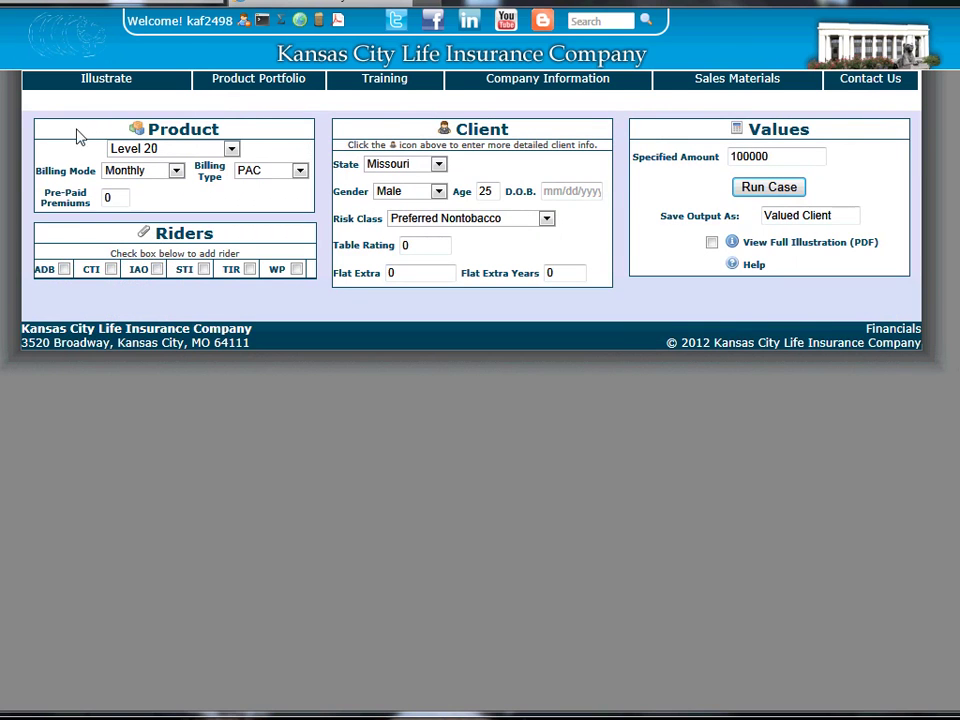
pyautogui.click(230, 150)
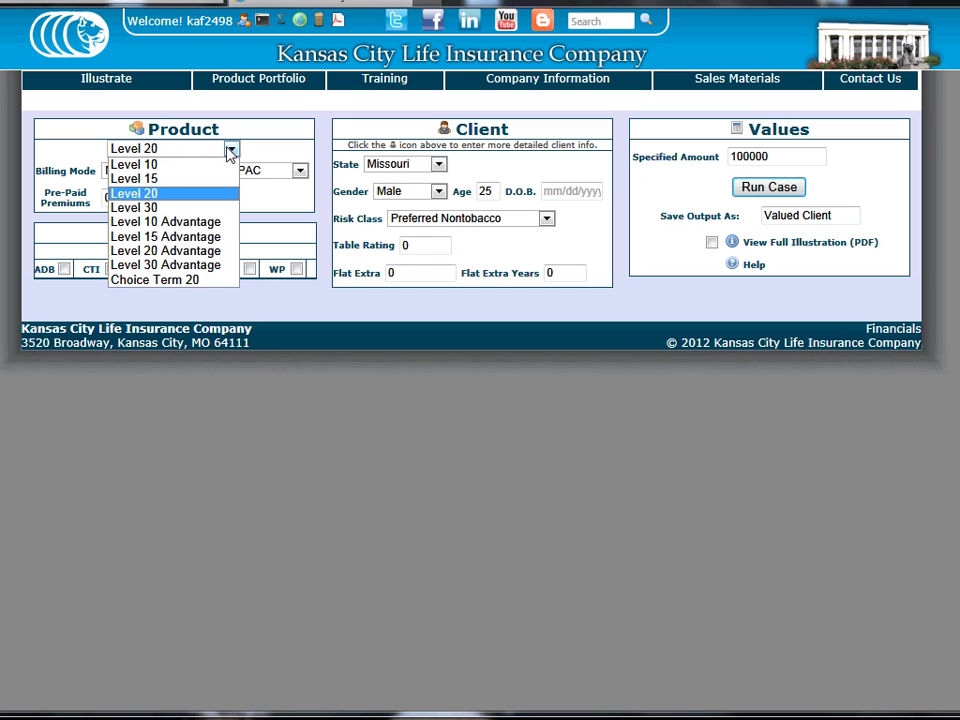
pyautogui.click(230, 150)
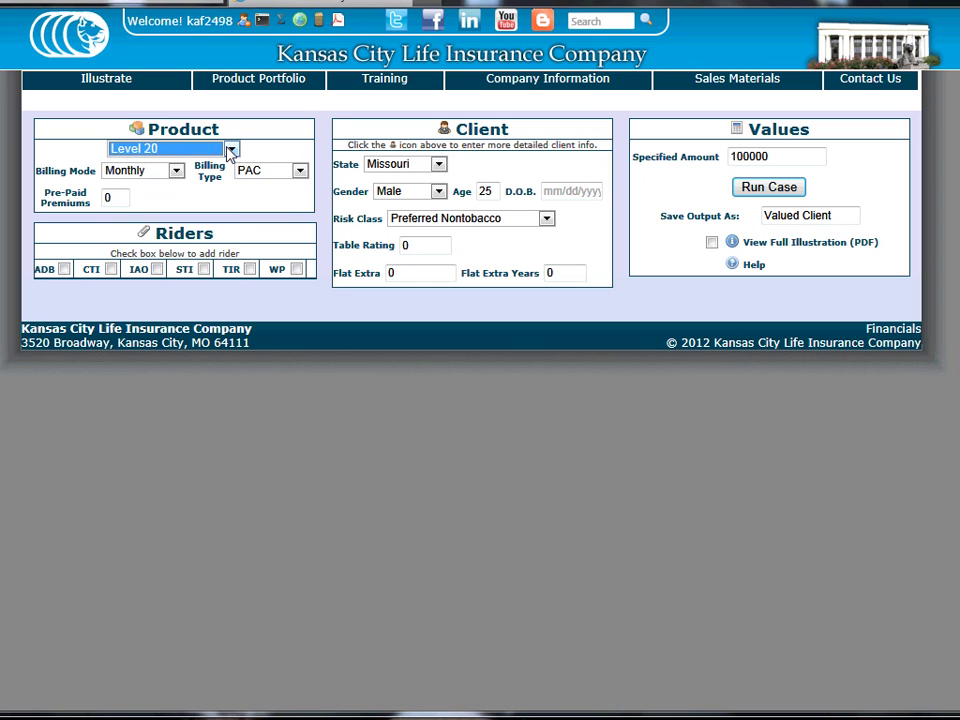
pyautogui.click(176, 171)
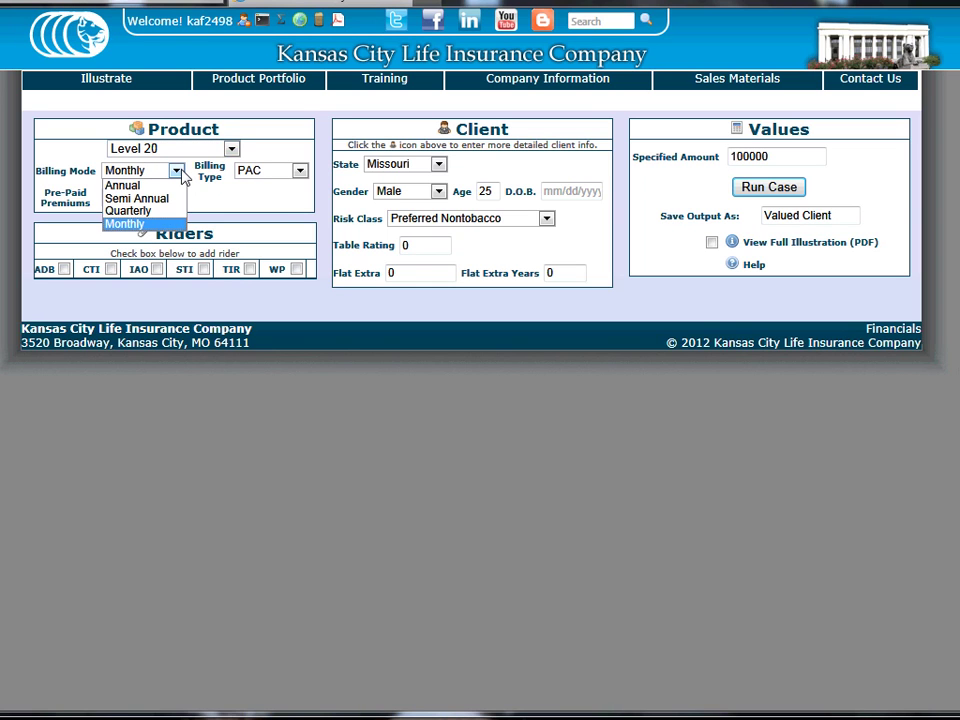
pyautogui.click(181, 175)
pyautogui.click(302, 174)
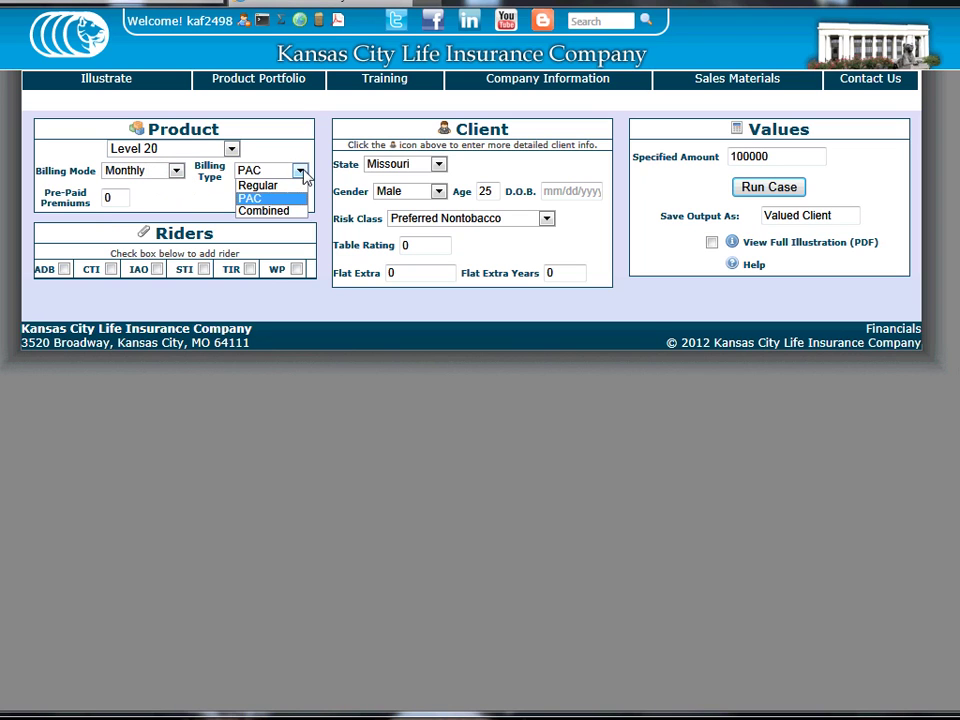
pyautogui.click(303, 174)
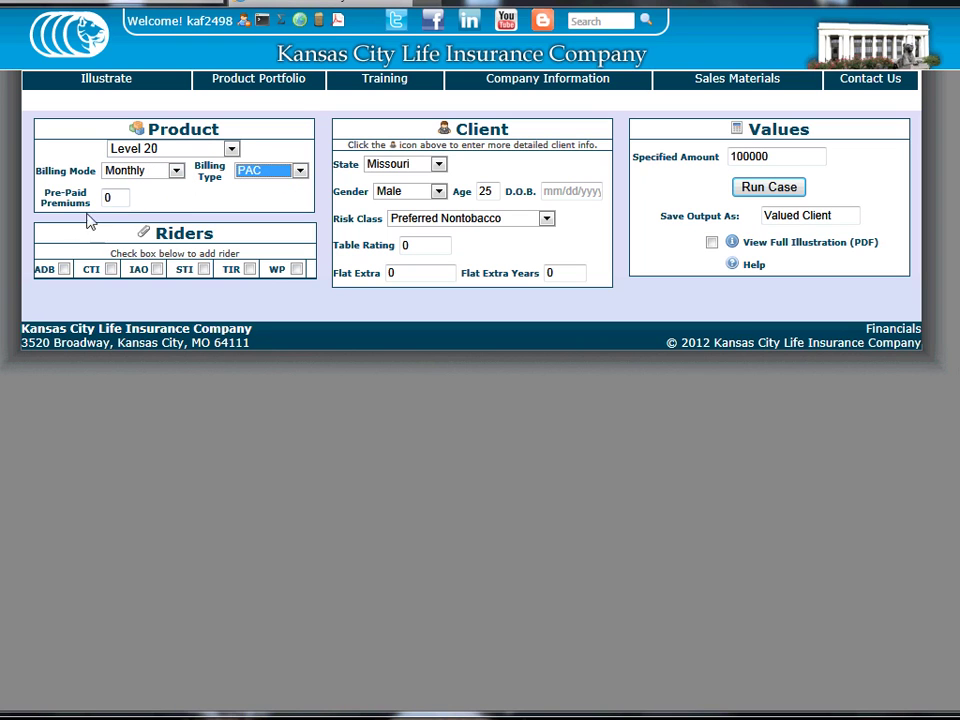
# Preview the ADB, CTI, IAO, STI, TIR and WP rider settings and descriptions
pyautogui.click(44, 272)
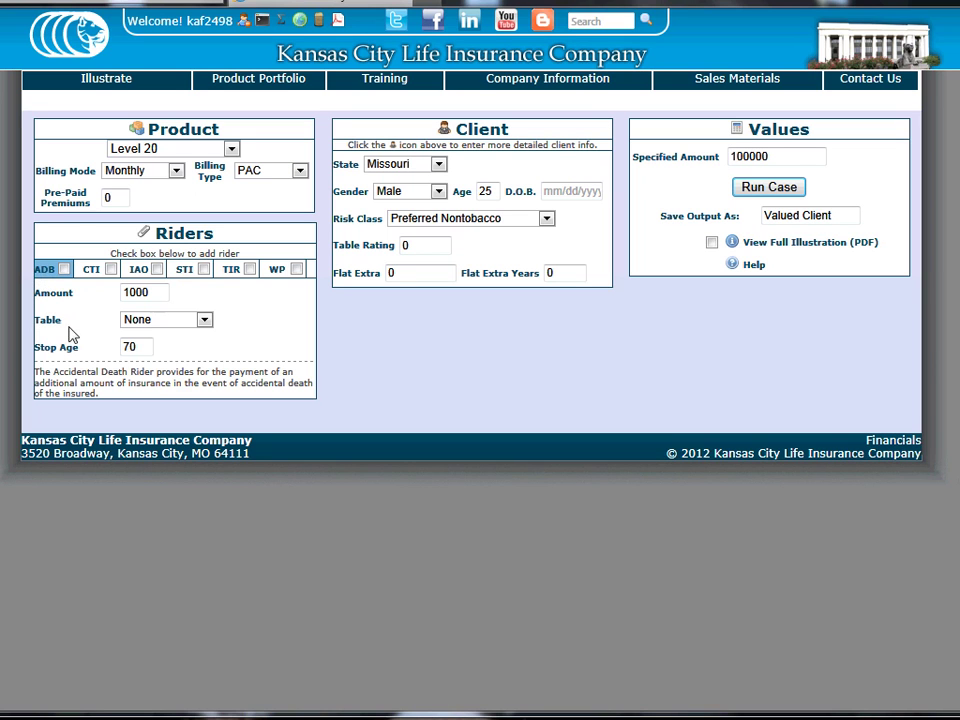
pyautogui.click(90, 272)
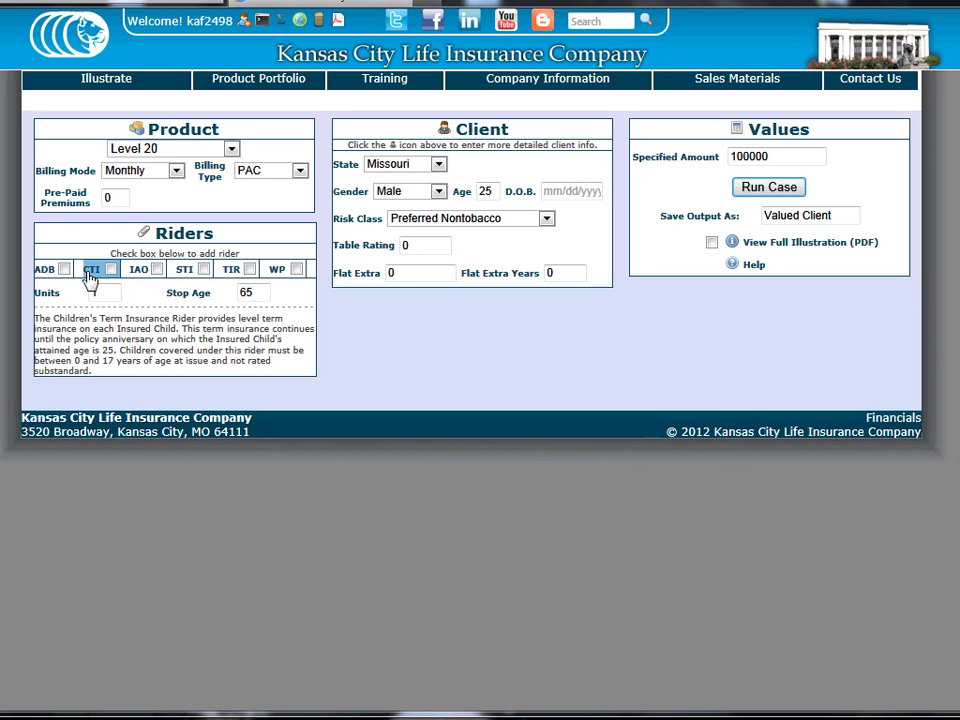
pyautogui.click(138, 272)
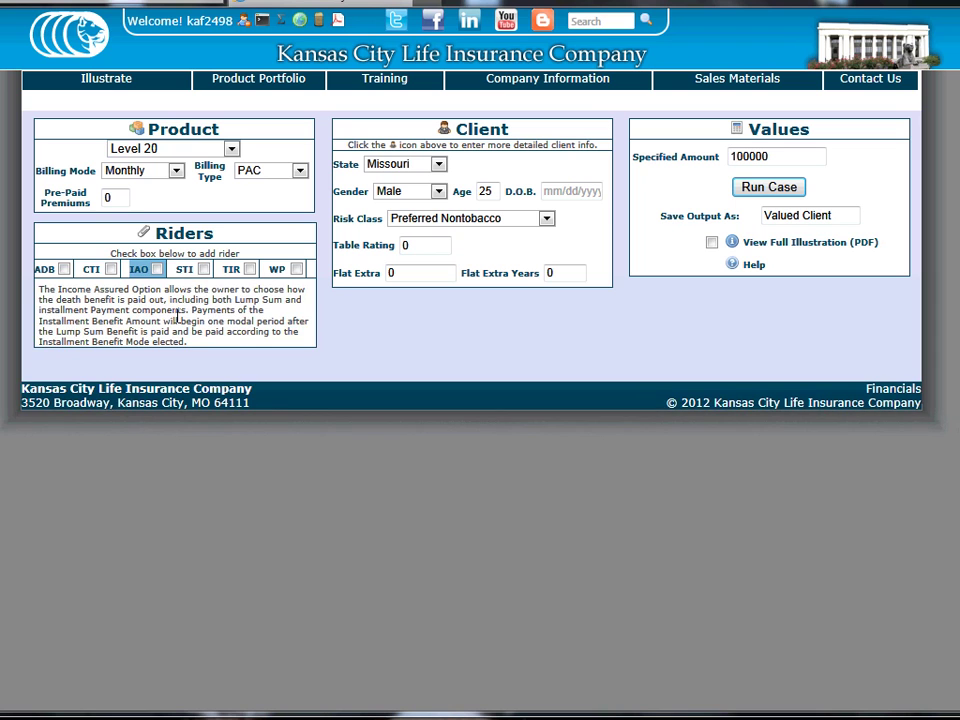
pyautogui.click(186, 272)
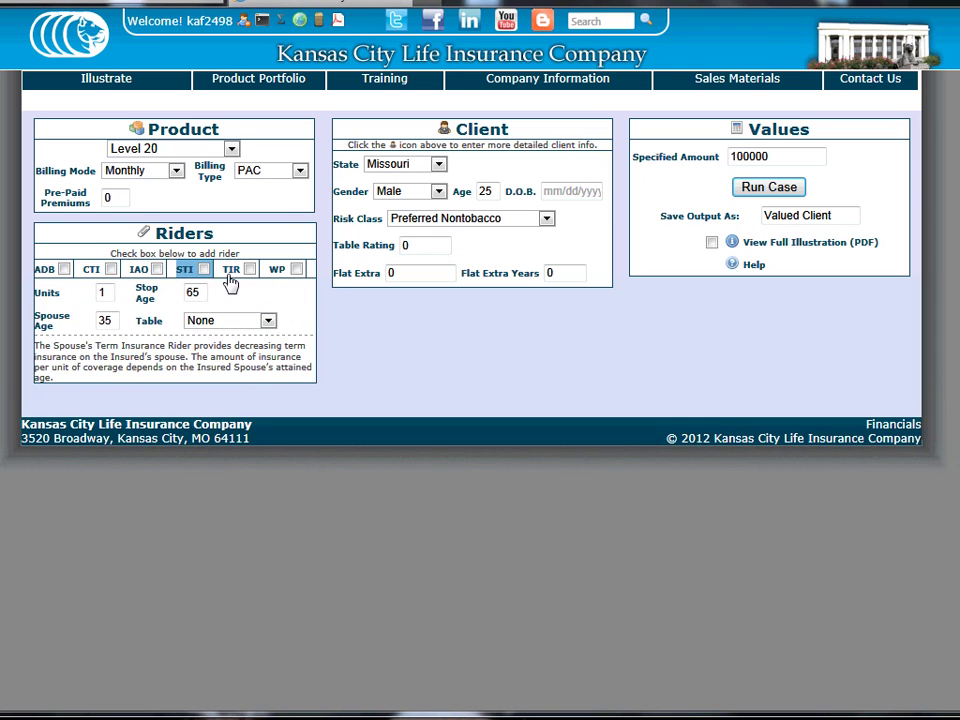
pyautogui.click(230, 275)
pyautogui.click(277, 272)
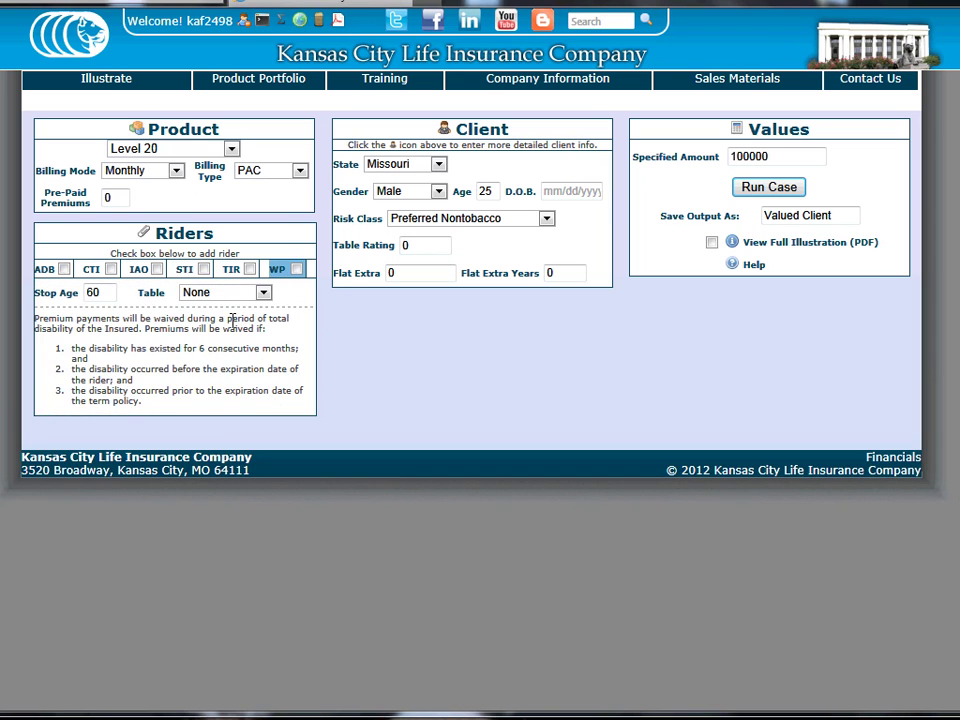
# Add the ADB rider at 1000 to age 70 and run the Level 20 case for $14.84 monthly
pyautogui.click(64, 269)
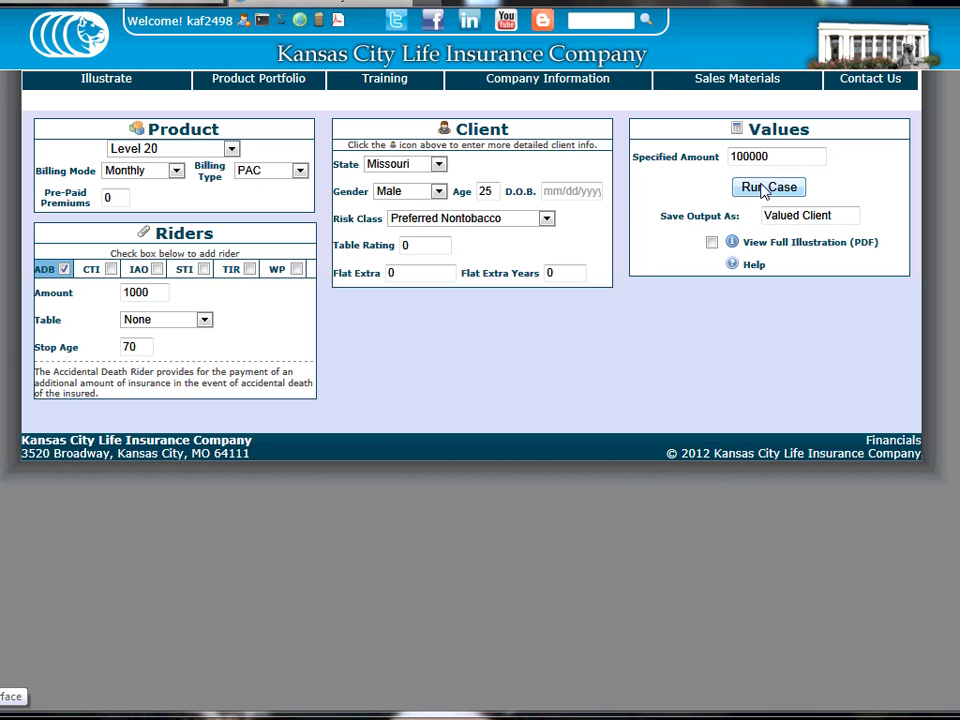
pyautogui.click(767, 188)
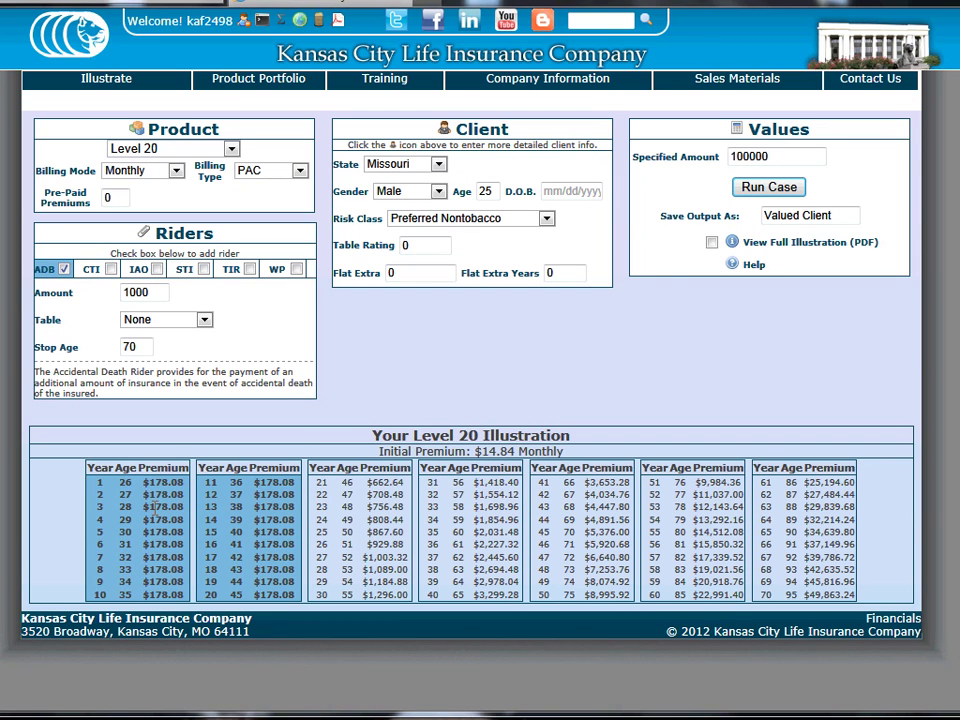
# Enter the client's first and last name and rename the saved output to 'Test Case 1'
pyautogui.click(444, 129)
pyautogui.moveTo(412, 172); pyautogui.dragTo(279, 189)
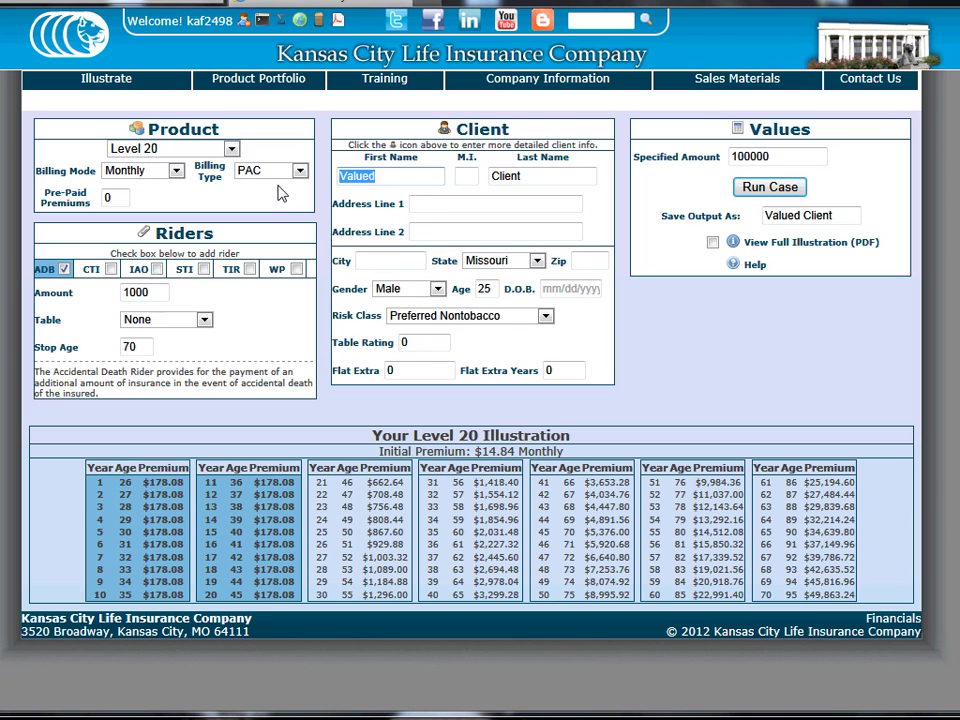
pyautogui.write('John')
pyautogui.press('Tab')
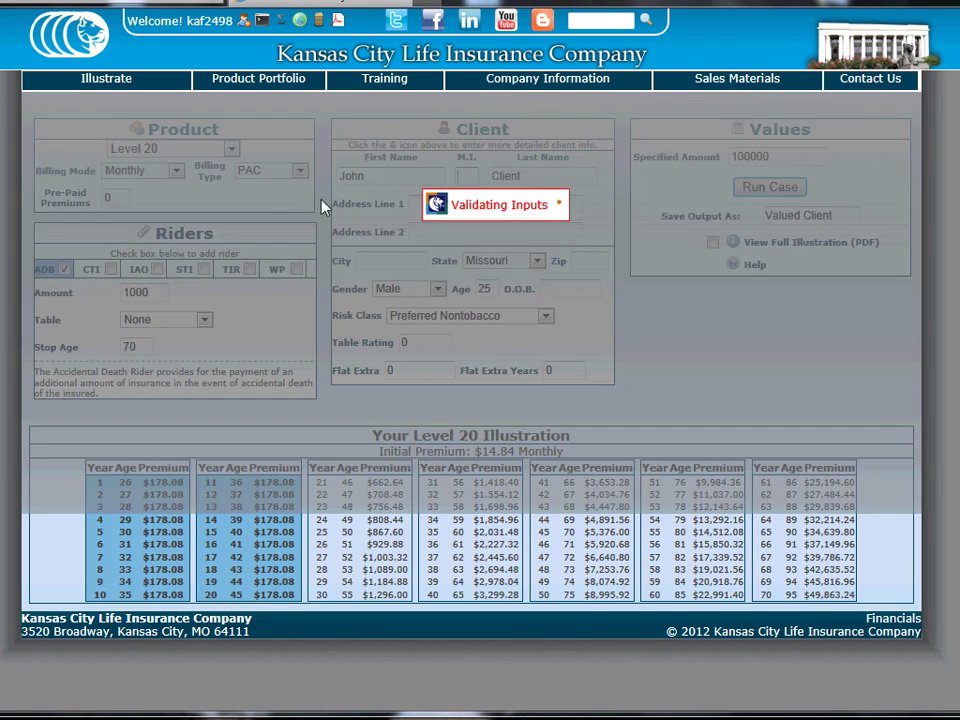
pyautogui.write('Doe')
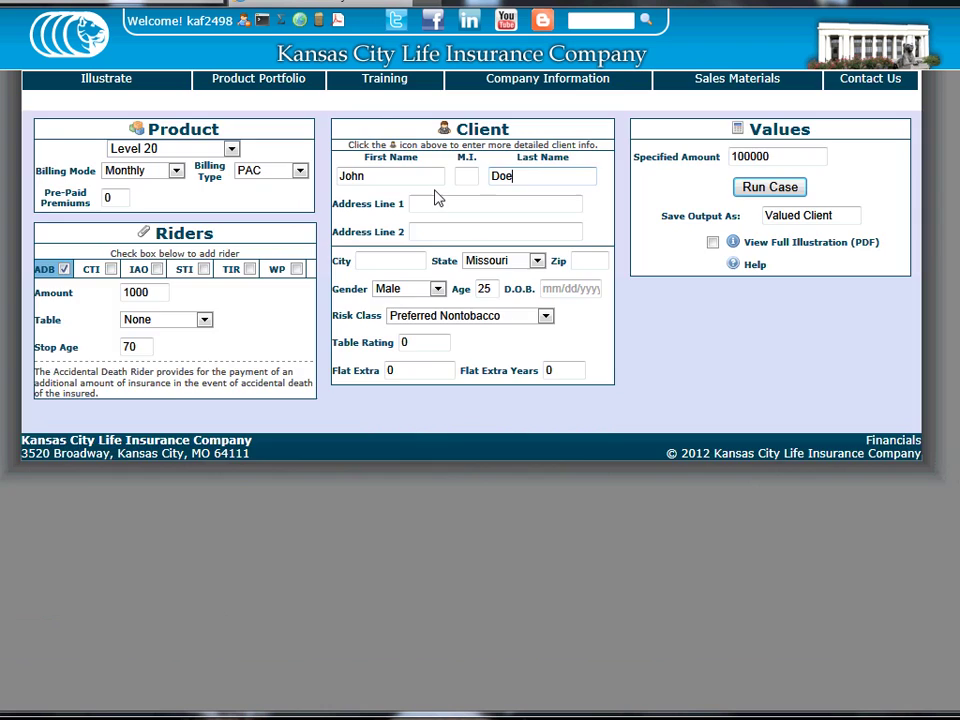
pyautogui.press('Tab')
pyautogui.moveTo(844, 214); pyautogui.dragTo(717, 213)
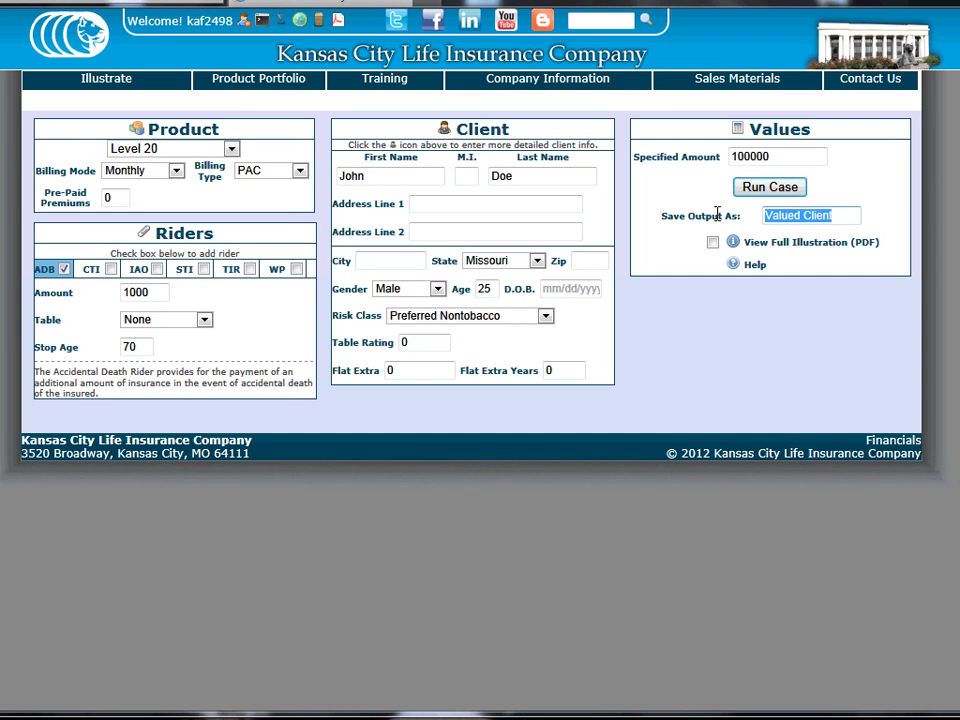
pyautogui.write('Tes')
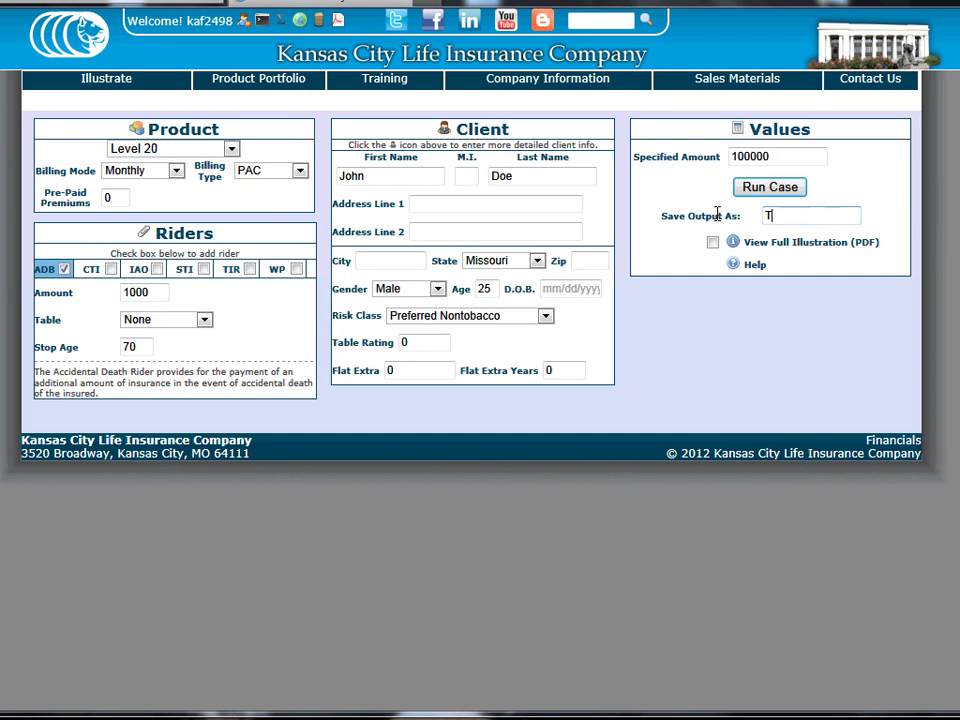
pyautogui.write('t Case 1')
# Enable View Full Illustration (PDF) and rerun the case to produce Test Case 1.pdf
pyautogui.click(710, 242)
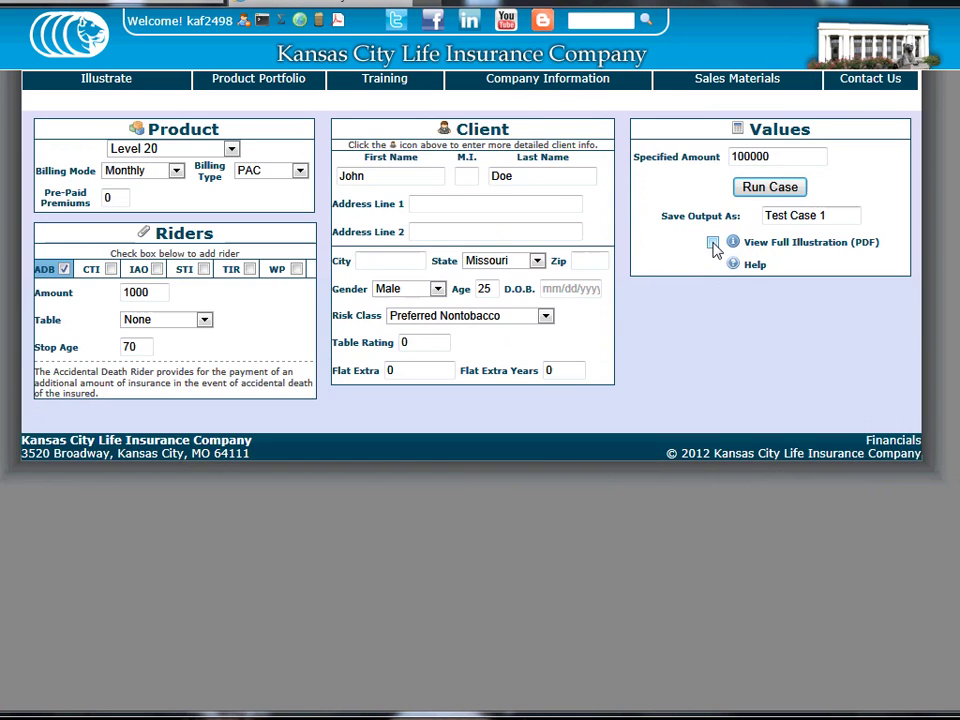
pyautogui.click(713, 244)
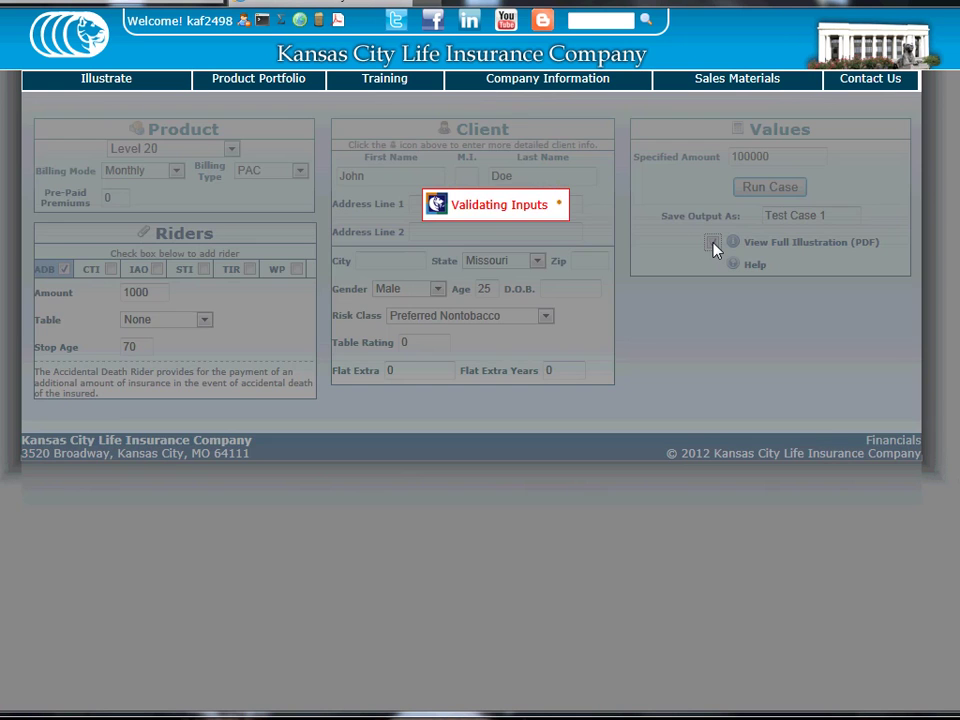
pyautogui.click(774, 190)
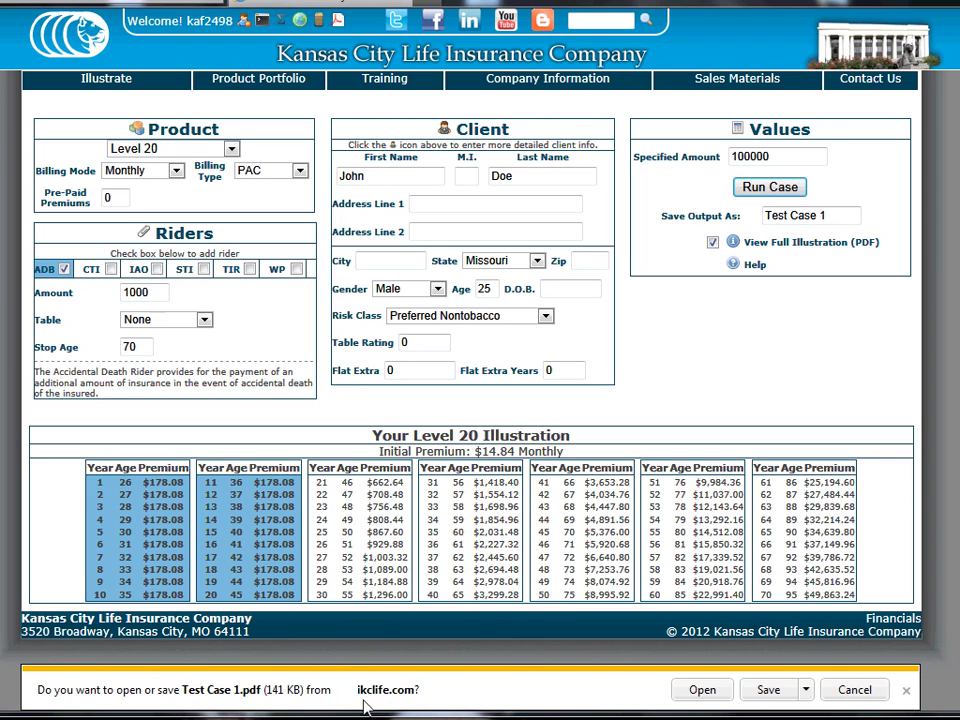
# View the three-page Test Case 1.pdf illustration in Adobe Reader, then close it
pyautogui.click(700, 690)
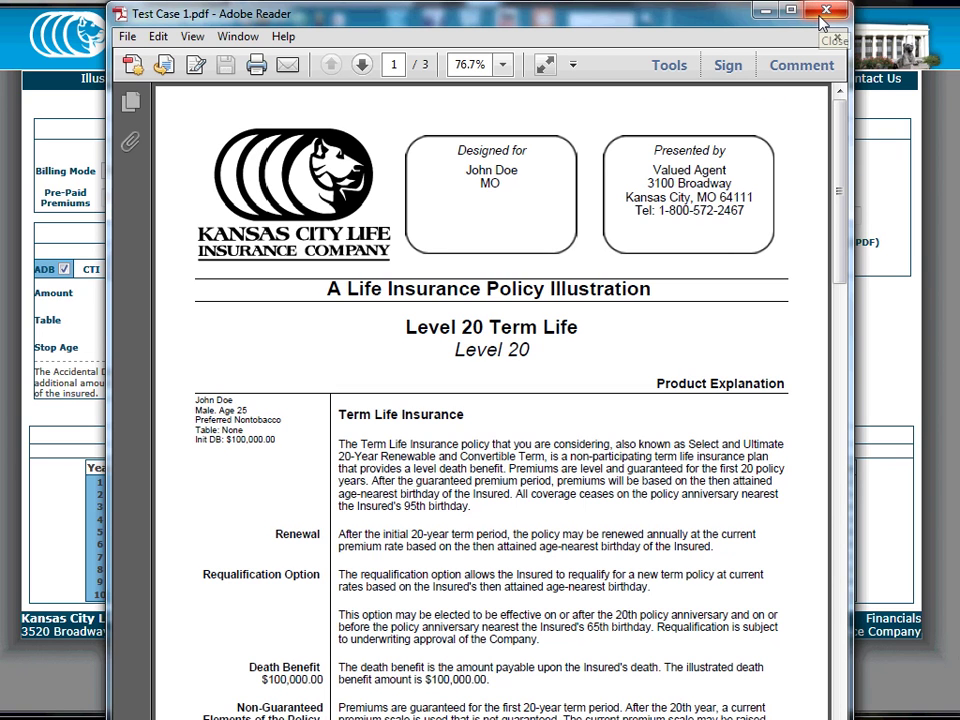
pyautogui.click(822, 20)
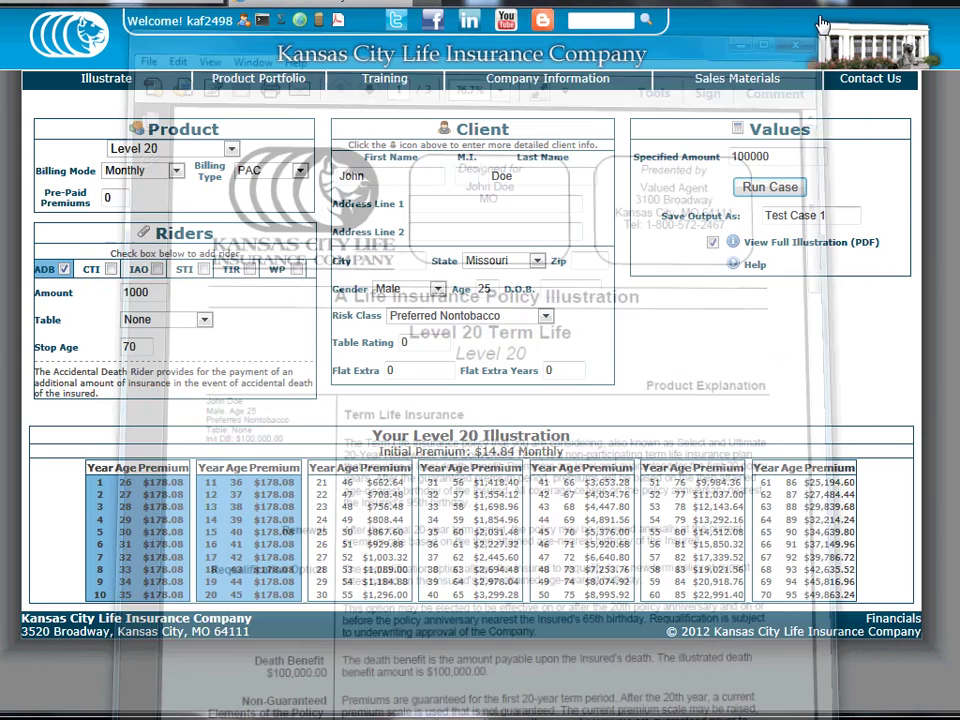
# Try a 20000 specified amount, see it rejected below the $100,000 minimum, then restore 100000
pyautogui.moveTo(789, 158); pyautogui.dragTo(669, 165)
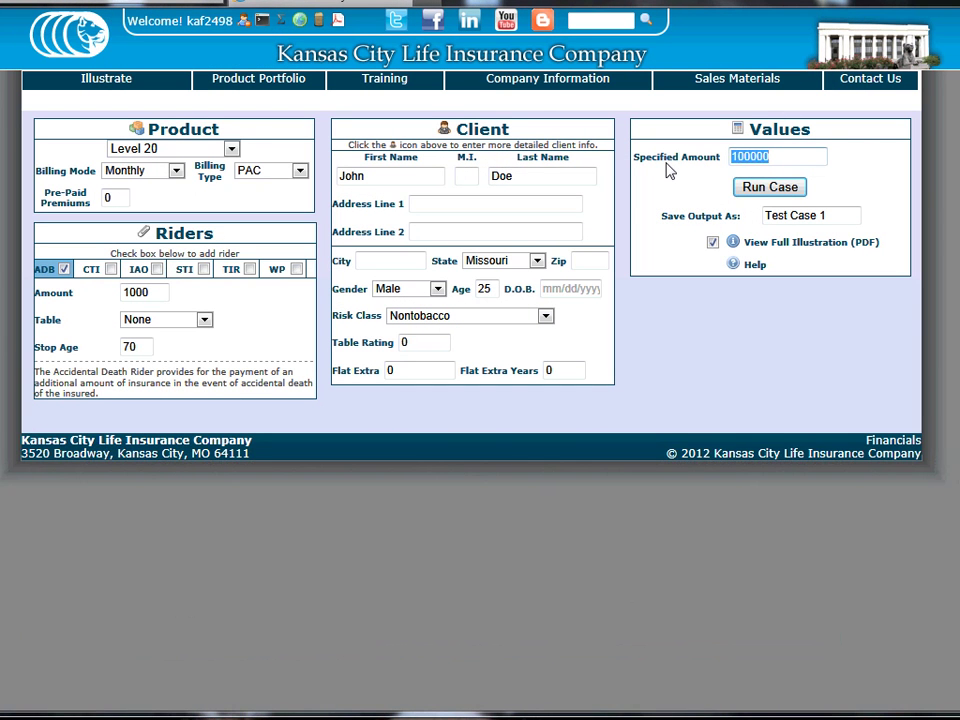
pyautogui.write('20000')
pyautogui.press('Return')
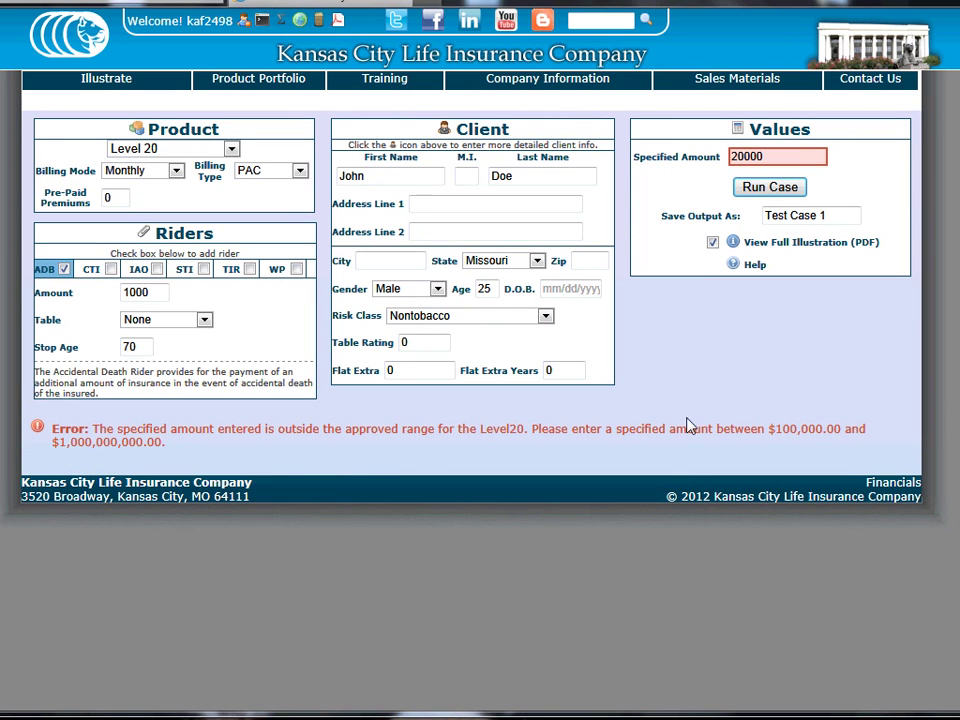
pyautogui.click(786, 194)
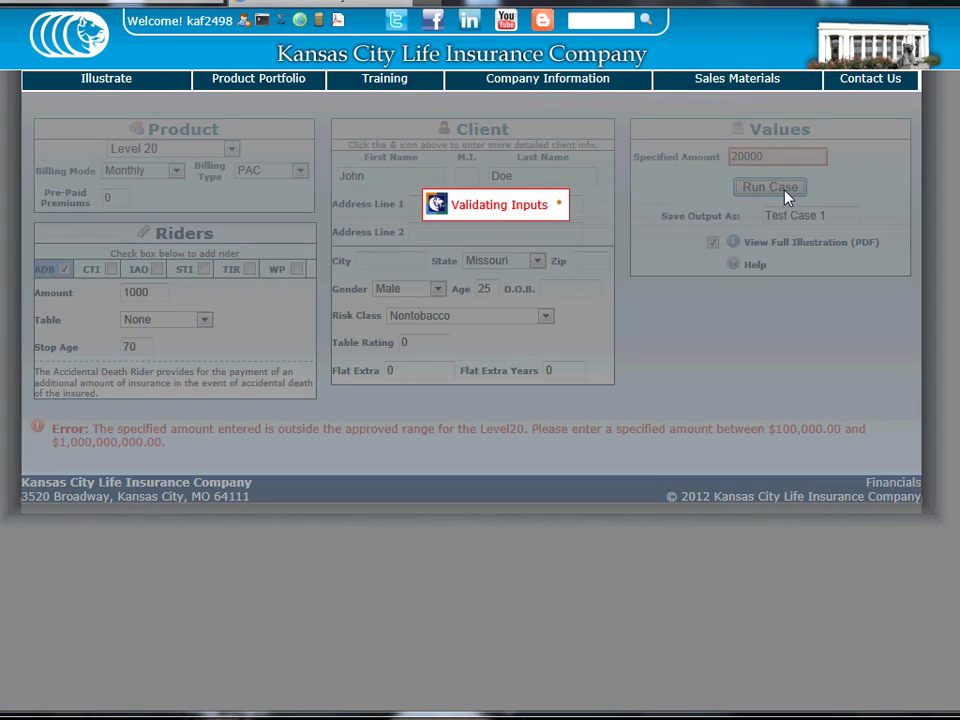
pyautogui.doubleClick(771, 163)
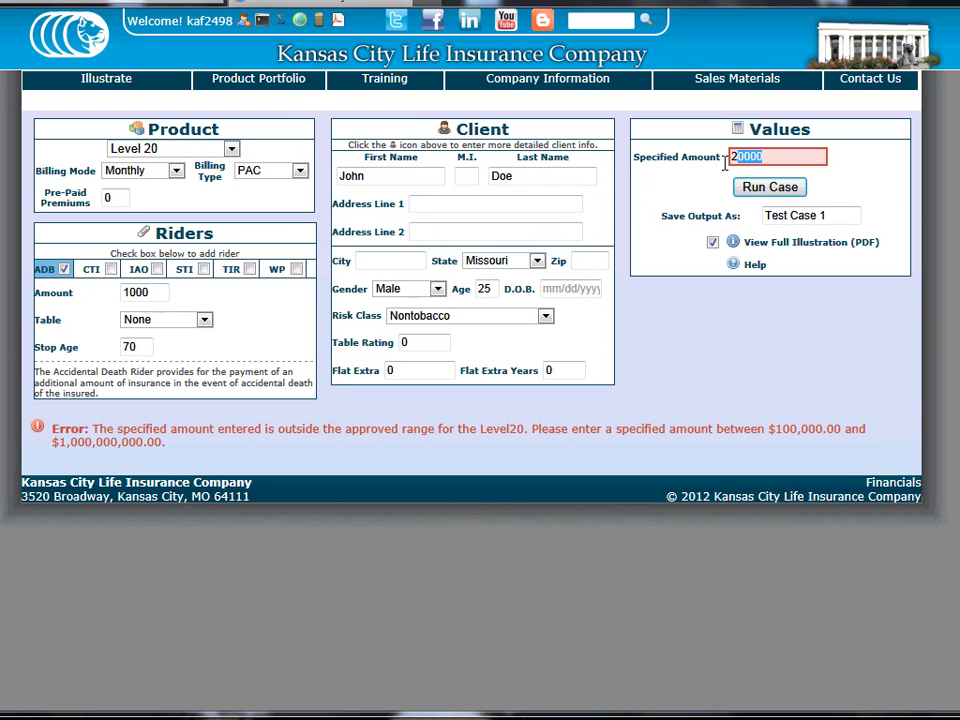
pyautogui.write('100000')
pyautogui.press('Return')
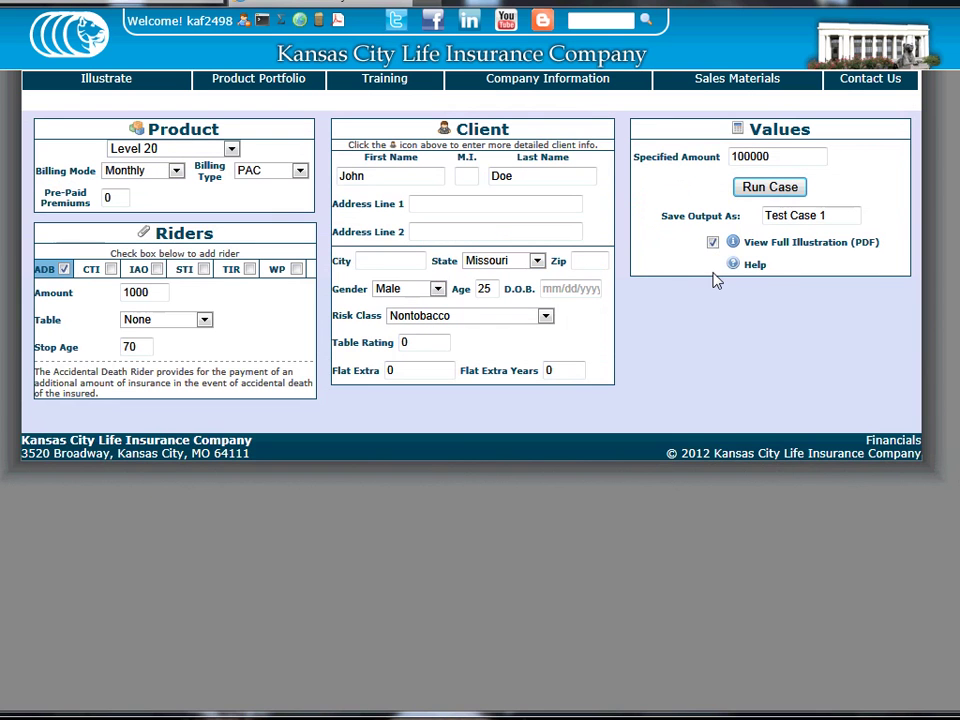
# Enter 7/7/80 as the client's date of birth so the age recalculates to 32
pyautogui.click(570, 289)
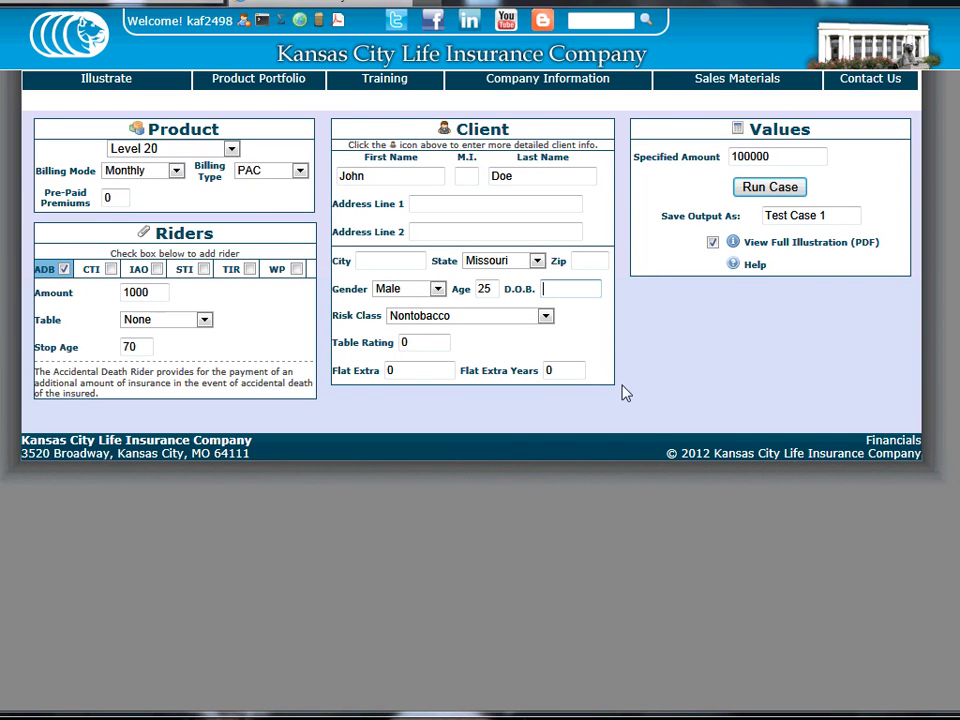
pyautogui.write('7/7/80')
pyautogui.press('Tab')
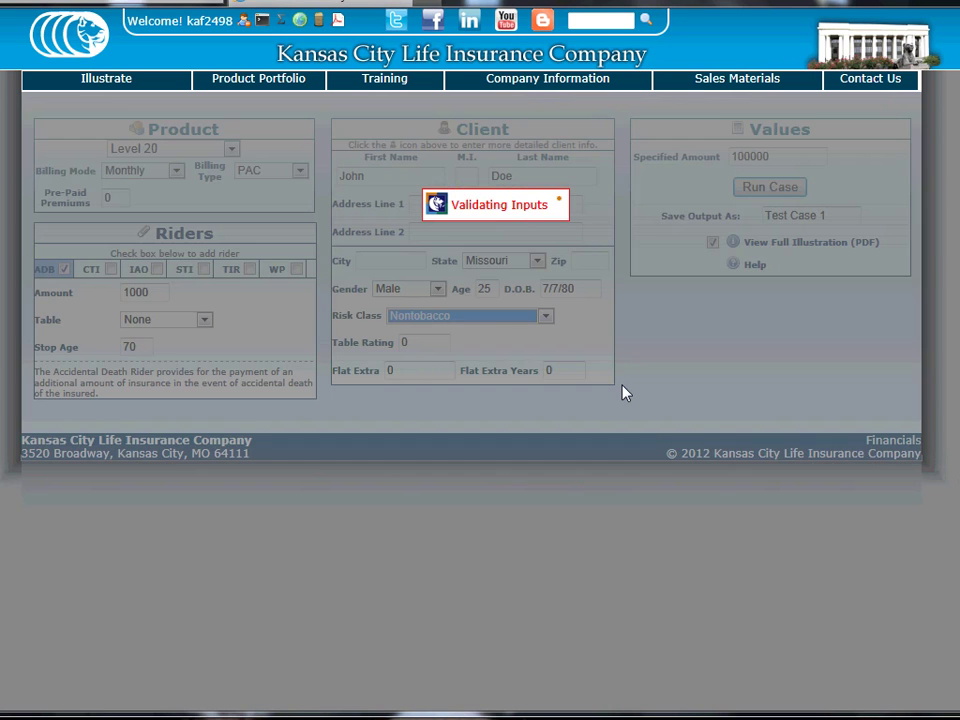